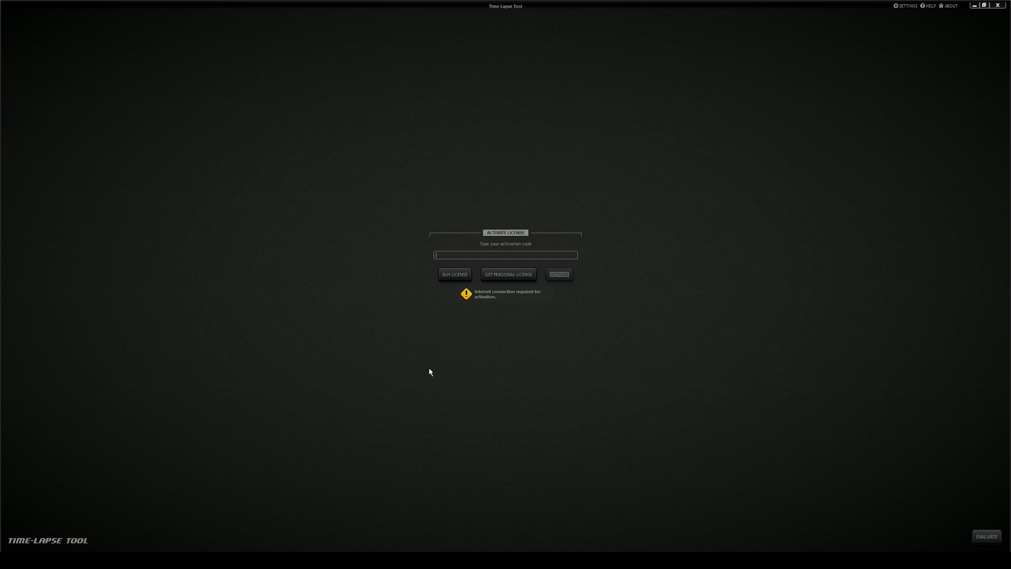
Create a new project in evaluation mode and import the image sequence from the slider timelapse 5 folder.
{"action": "left_click", "coordinate": [993, 538]}
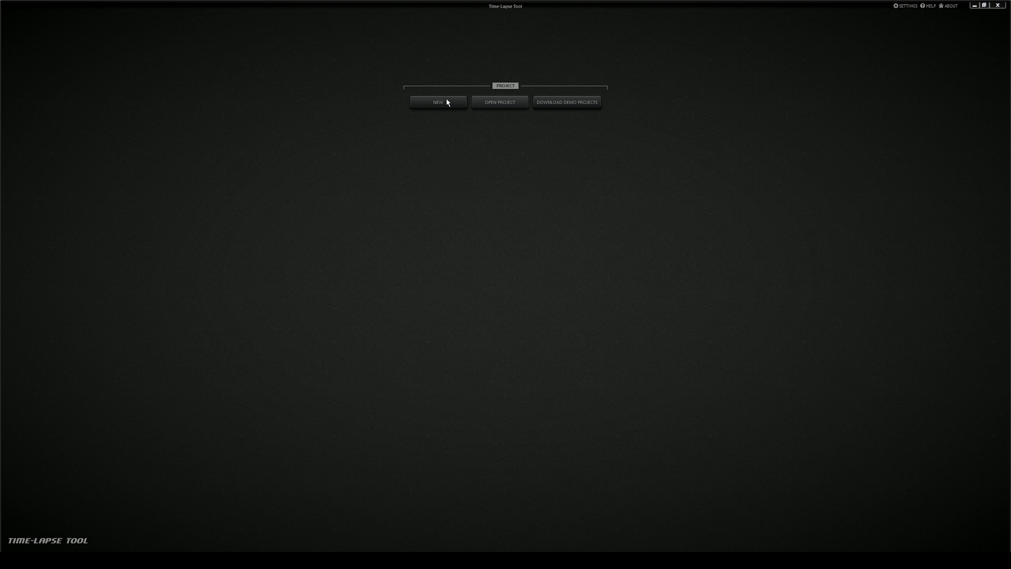
{"action": "key", "text": "Return"}
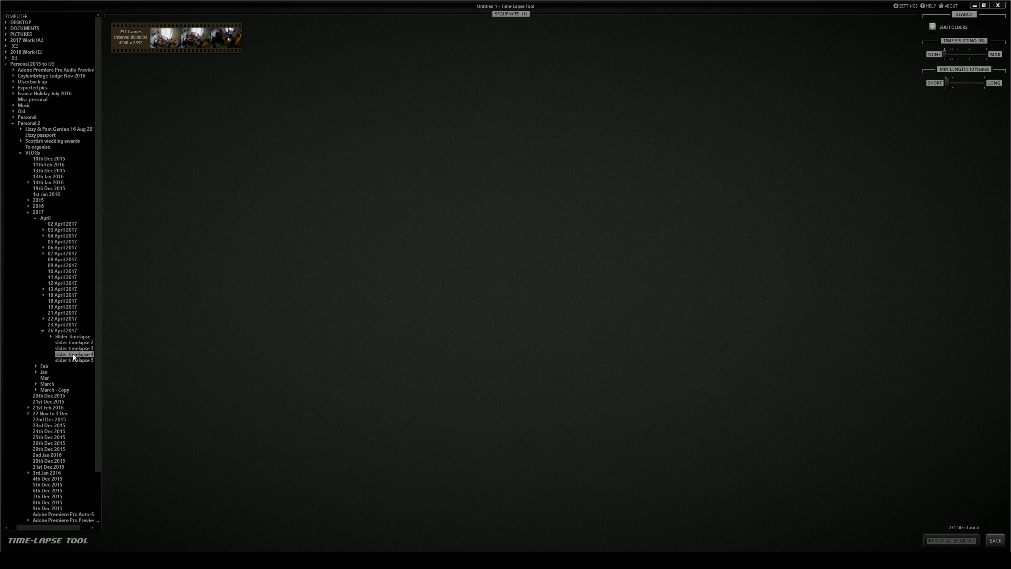
{"action": "left_click", "coordinate": [73, 339]}
{"action": "left_click", "coordinate": [74, 343]}
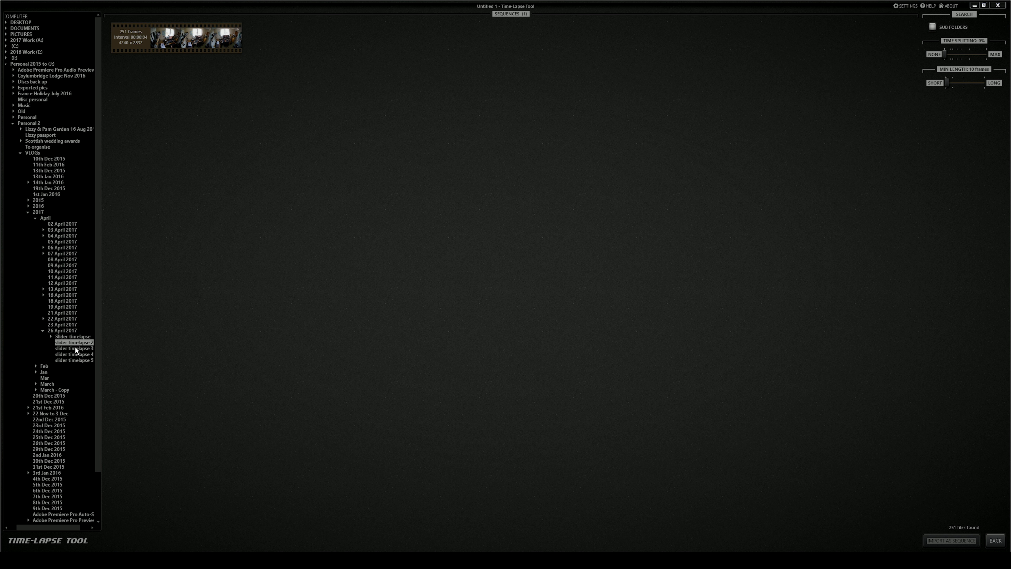
{"action": "left_click", "coordinate": [80, 355]}
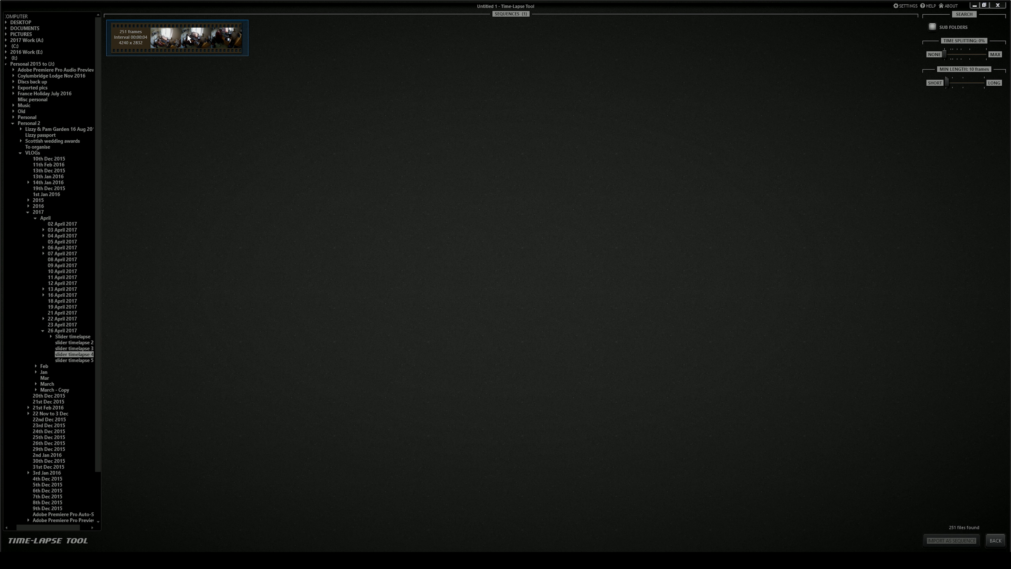
{"action": "left_click", "coordinate": [64, 360]}
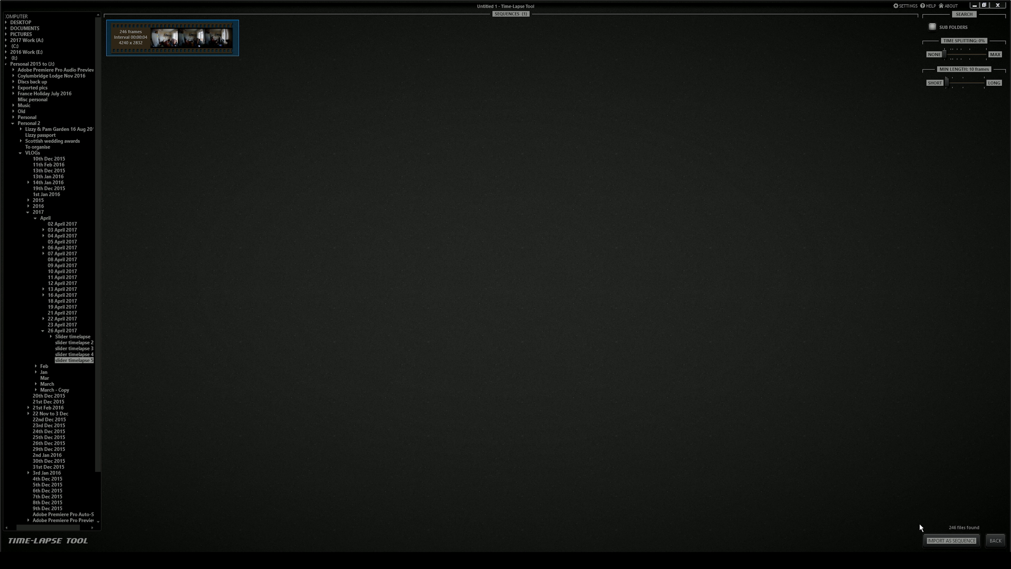
{"action": "left_click", "coordinate": [946, 540]}
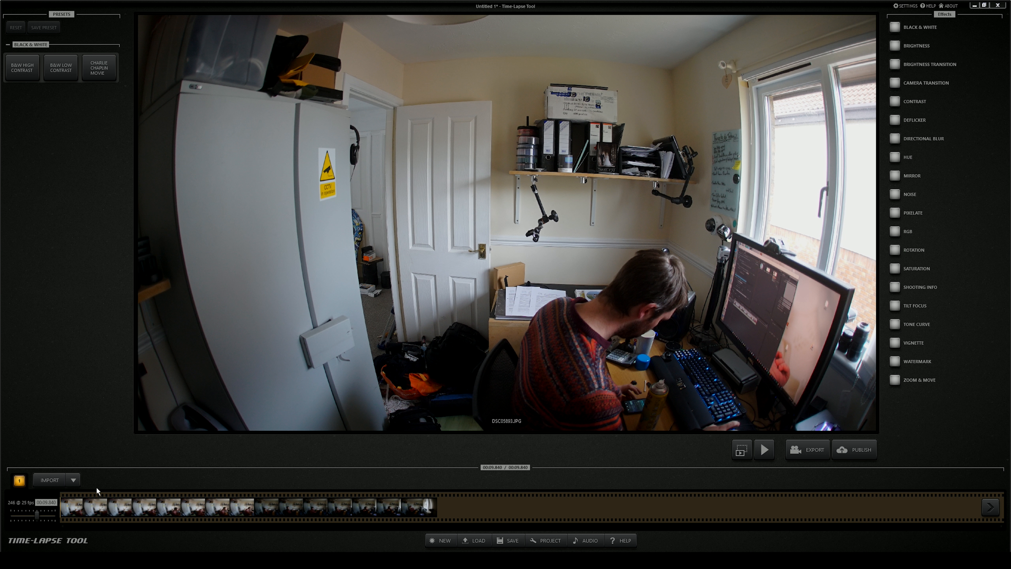
Play back the imported image sequence in the preview.
{"action": "left_click", "coordinate": [90, 508]}
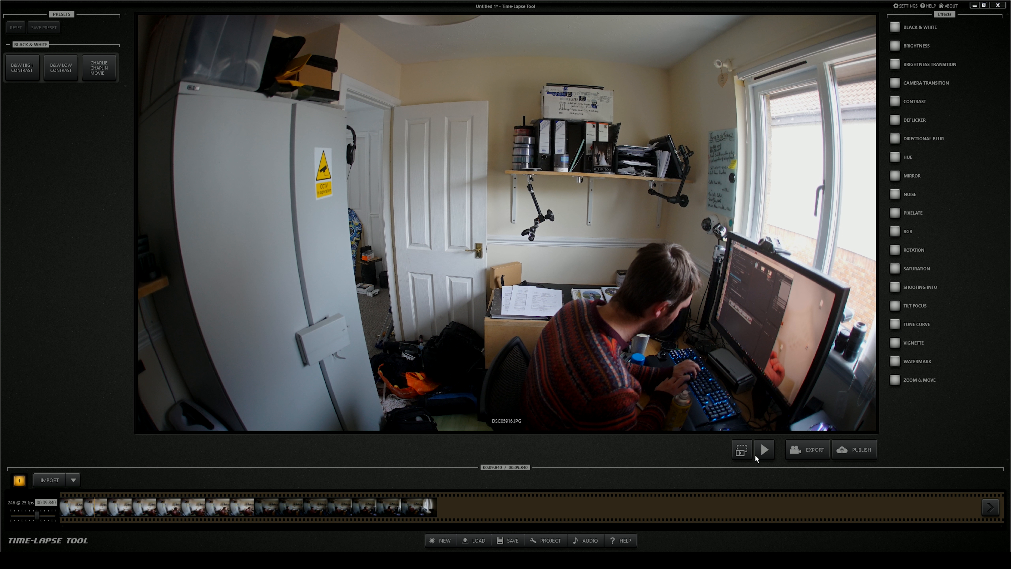
{"action": "left_click", "coordinate": [763, 451]}
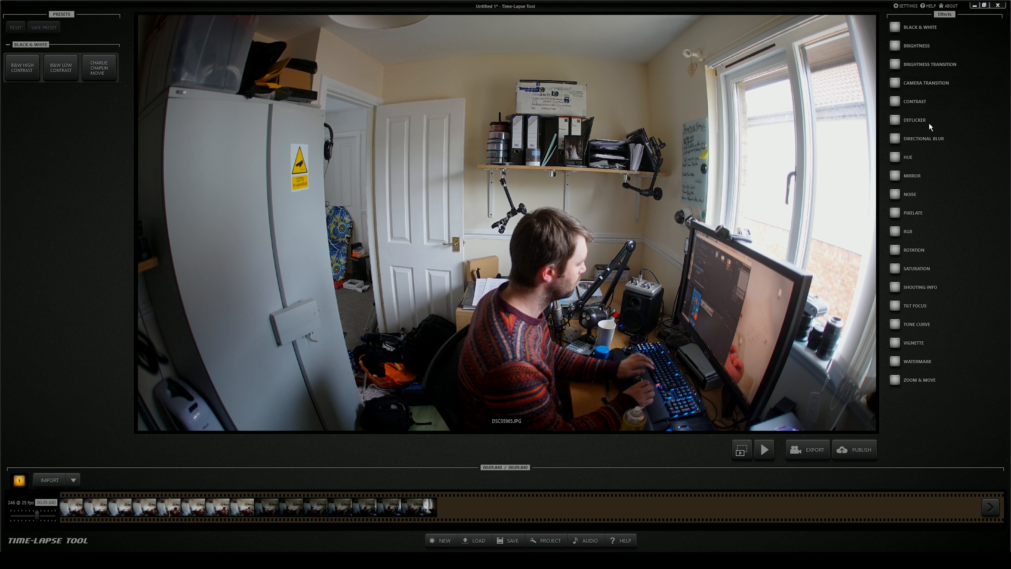
Enable the Camera Transition effect and preview the sequence with its first and last presets.
{"action": "left_click", "coordinate": [894, 83]}
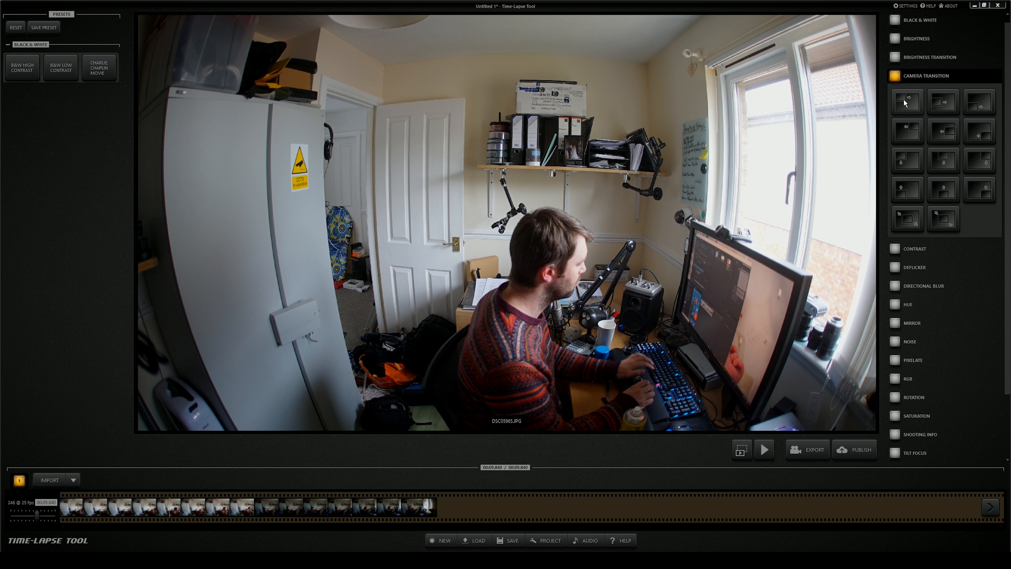
{"action": "left_click", "coordinate": [904, 99]}
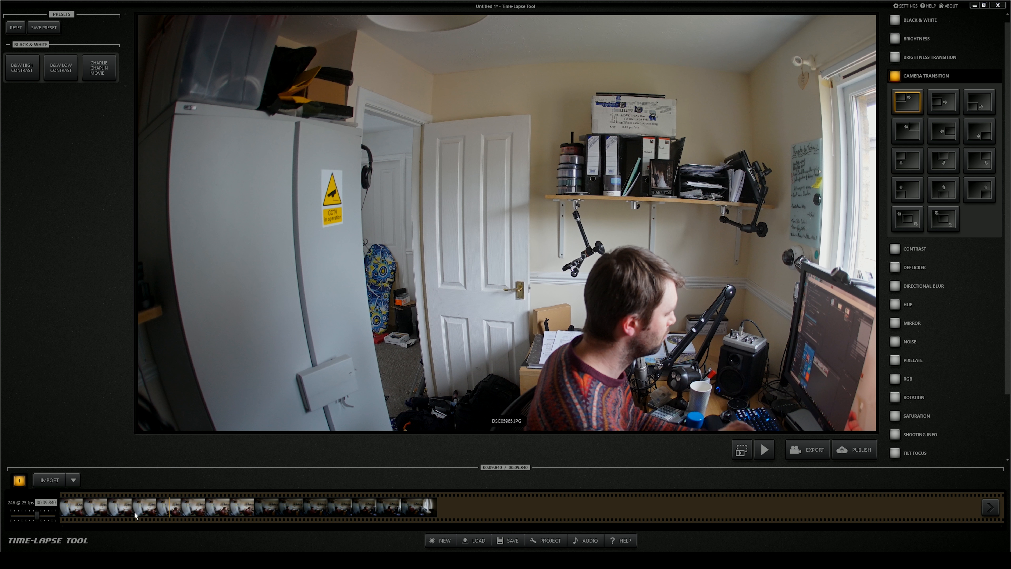
{"action": "left_click", "coordinate": [764, 449]}
{"action": "left_click", "coordinate": [944, 220]}
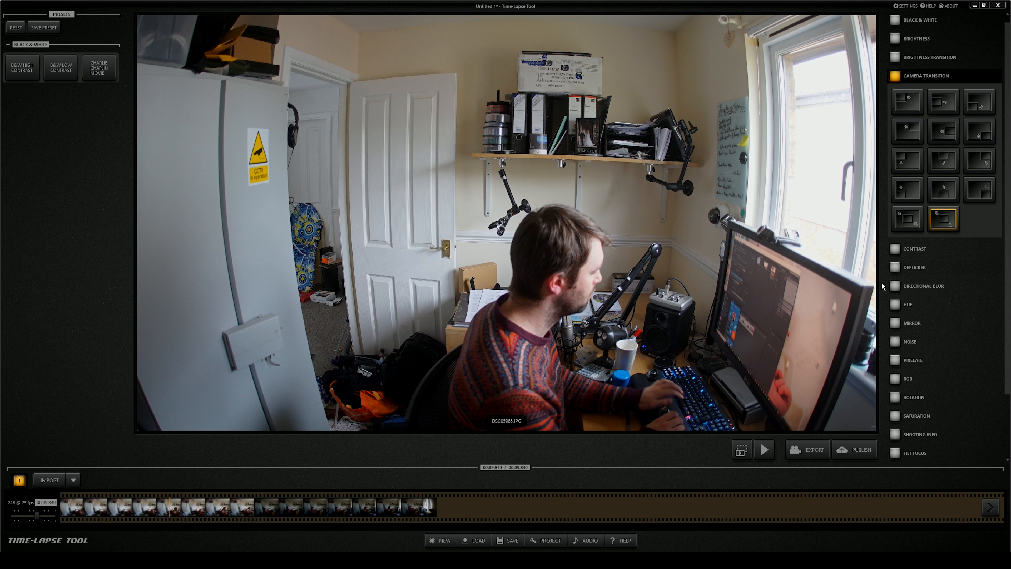
{"action": "left_click", "coordinate": [762, 451]}
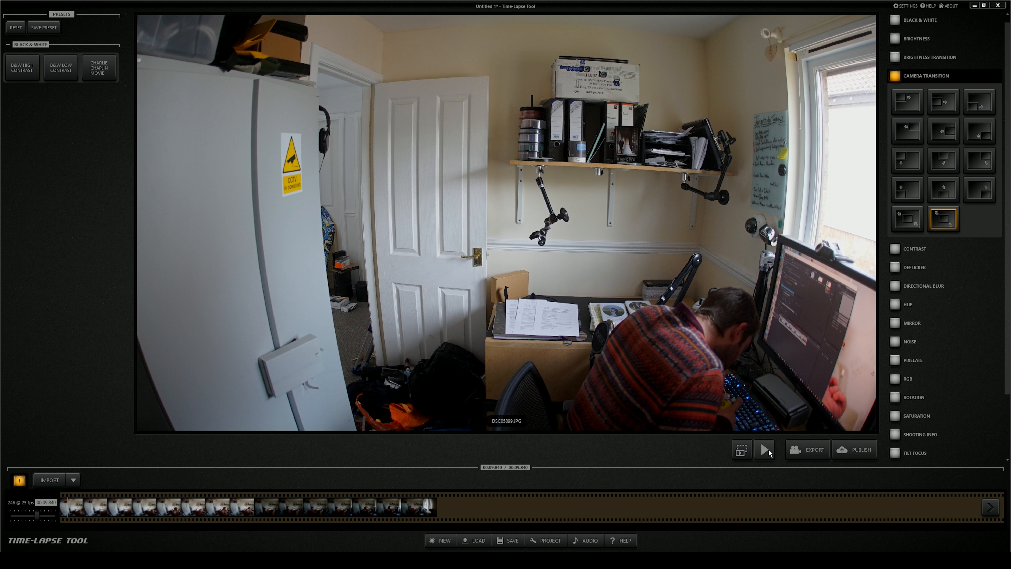
{"action": "left_click", "coordinate": [768, 449]}
Add the Zoom & Move and Vignette effects, and briefly try the Tone Curve effect.
{"action": "scroll", "coordinate": [905, 356], "scroll_direction": "down", "scroll_amount": 2}
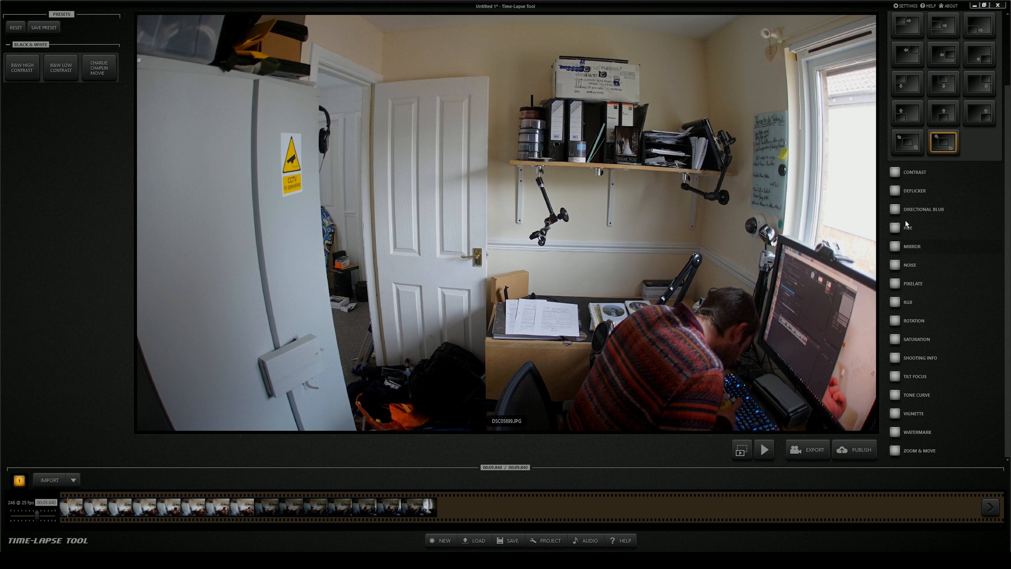
{"action": "left_click", "coordinate": [896, 449]}
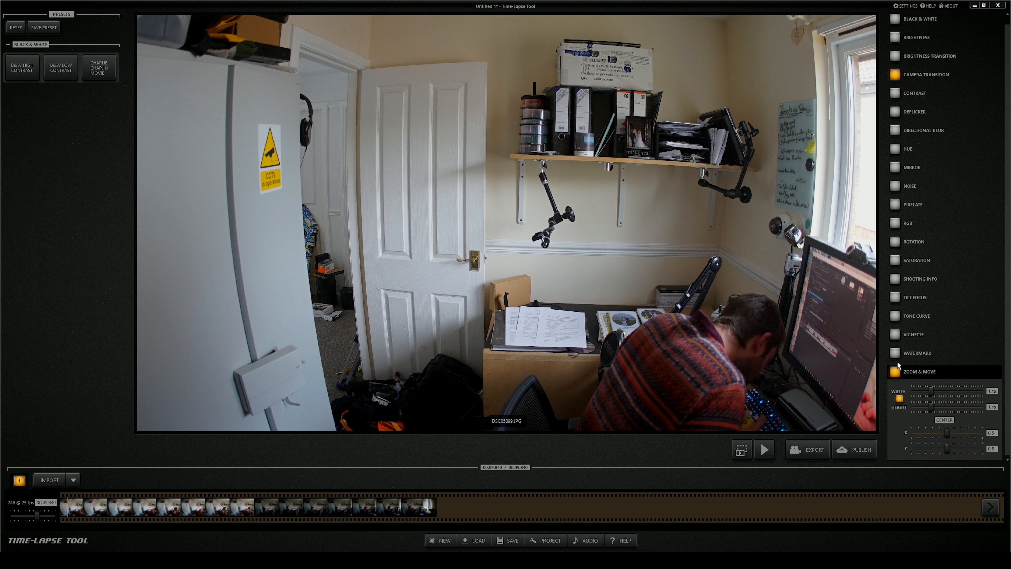
{"action": "left_click", "coordinate": [896, 335]}
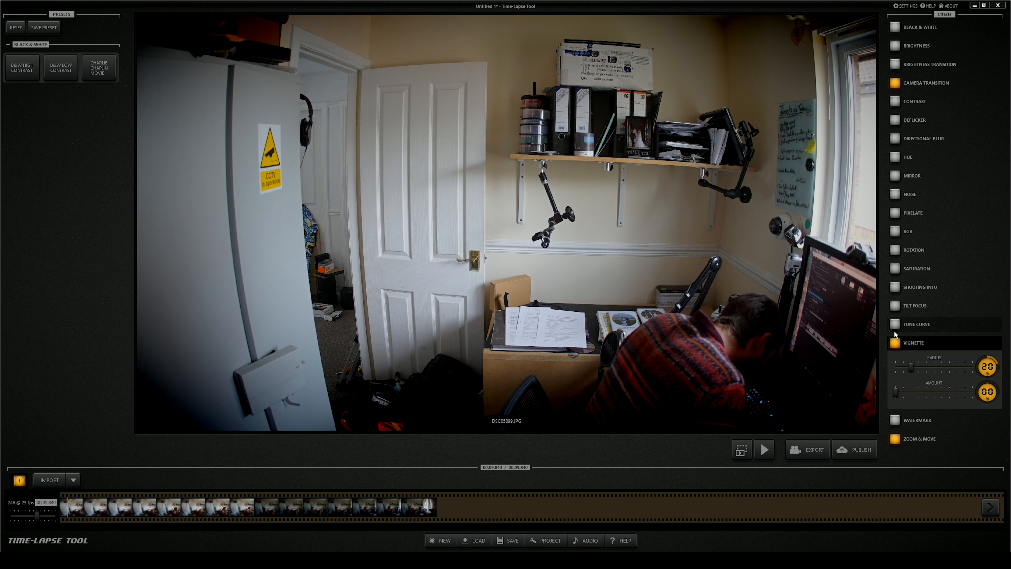
{"action": "left_click", "coordinate": [896, 325]}
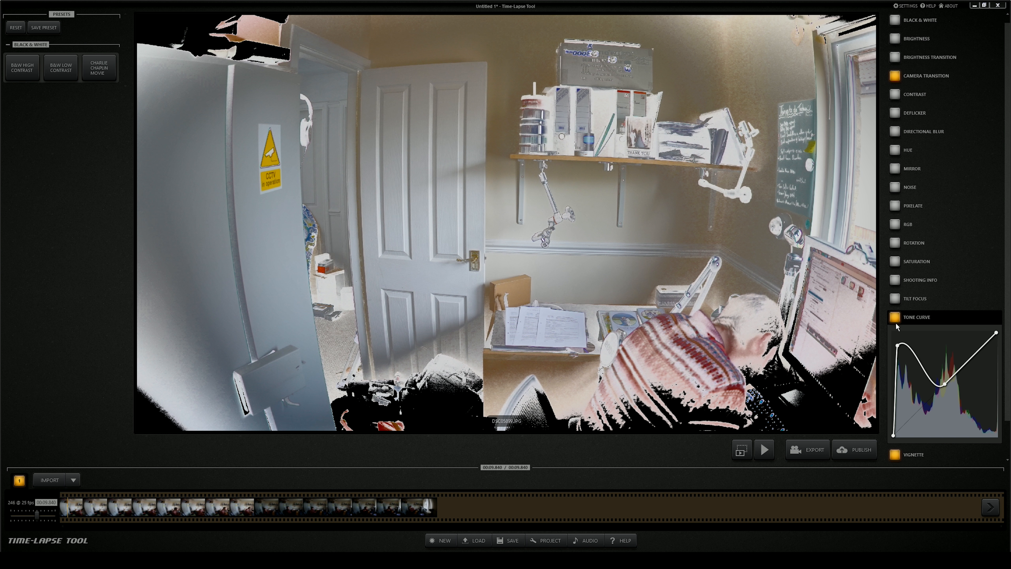
{"action": "left_click", "coordinate": [897, 317]}
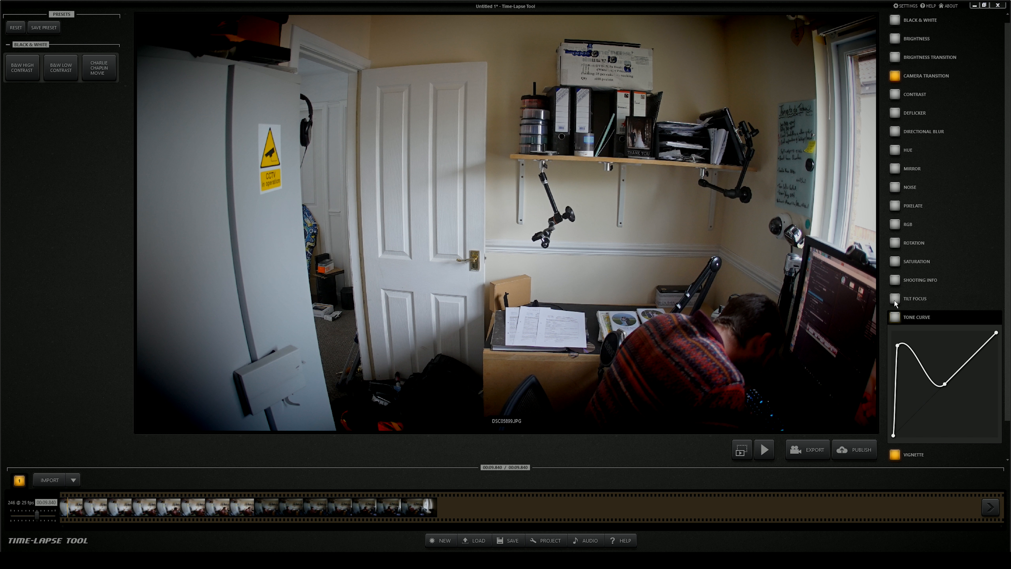
Switch off the Camera Transition, Vignette and Zoom & Move effects.
{"action": "left_click", "coordinate": [895, 79]}
{"action": "scroll", "coordinate": [940, 321], "scroll_direction": "down", "scroll_amount": 1}
{"action": "left_click", "coordinate": [895, 414]}
{"action": "left_click", "coordinate": [895, 450]}
{"action": "scroll", "coordinate": [937, 220], "scroll_direction": "up", "scroll_amount": 1}
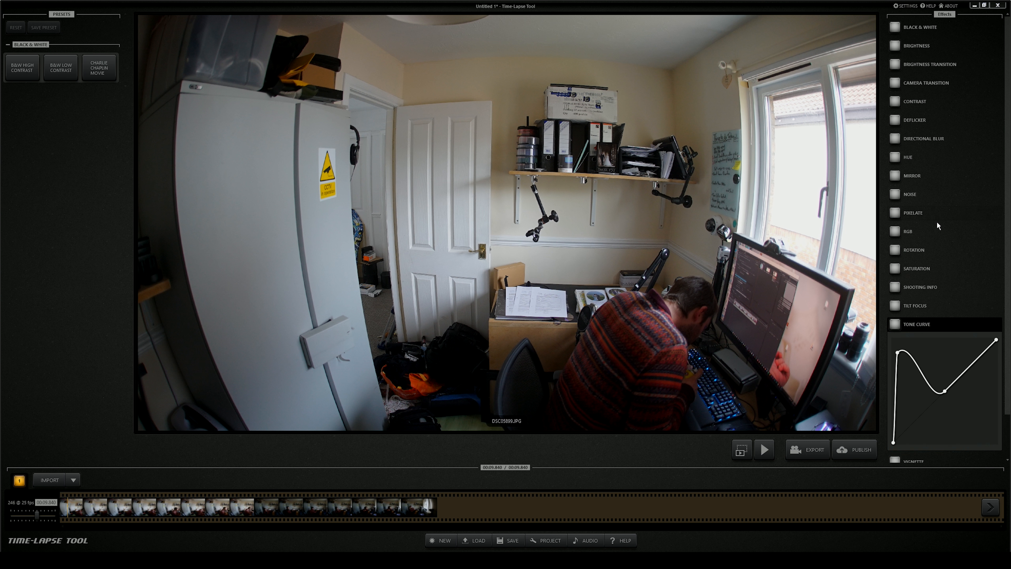
Open the export settings to examine the available output resolutions, and return to the project without exporting.
{"action": "scroll", "coordinate": [937, 222], "scroll_direction": "down", "scroll_amount": 1}
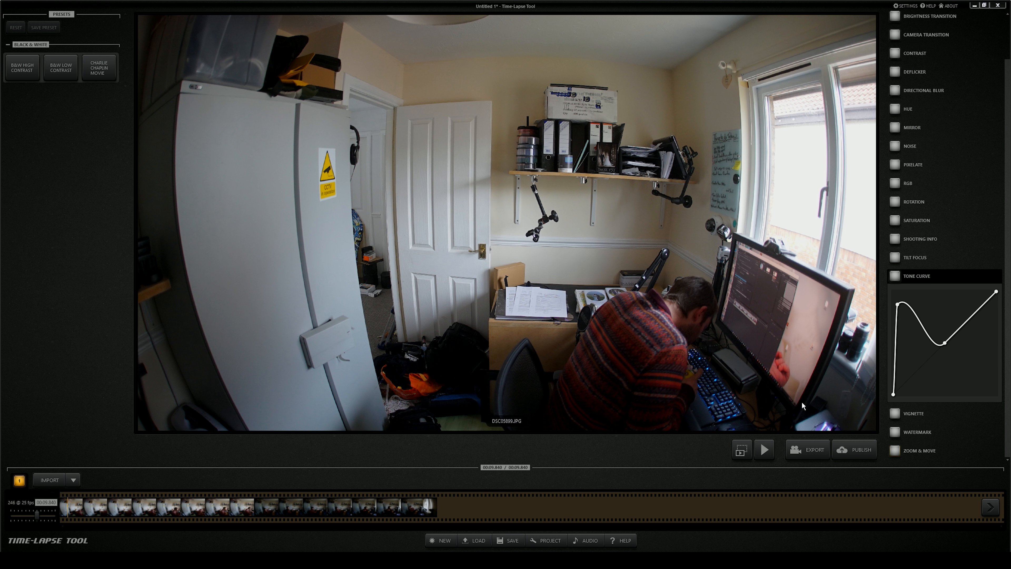
{"action": "left_click", "coordinate": [771, 453]}
{"action": "left_click", "coordinate": [808, 452]}
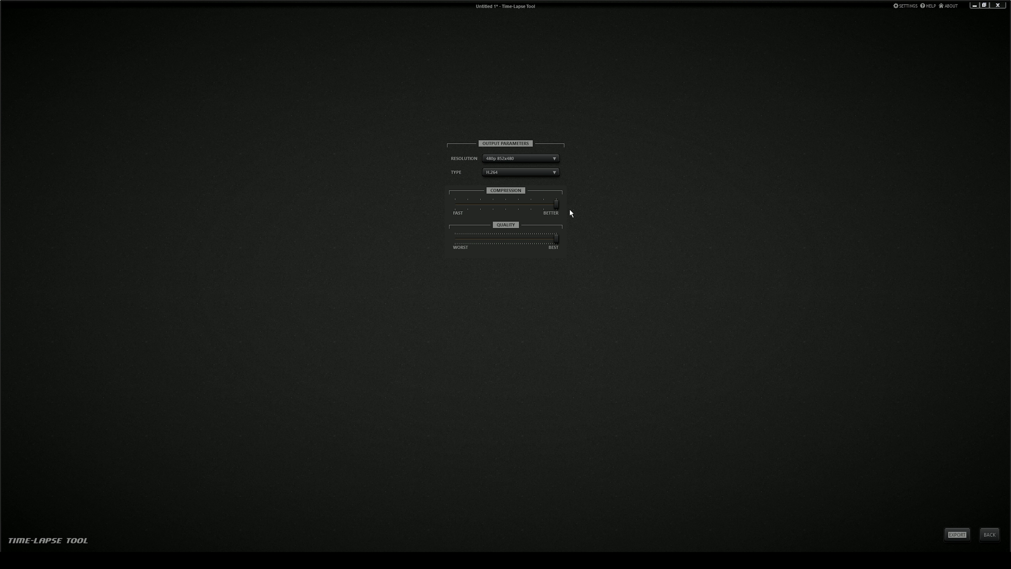
{"action": "left_click", "coordinate": [553, 158]}
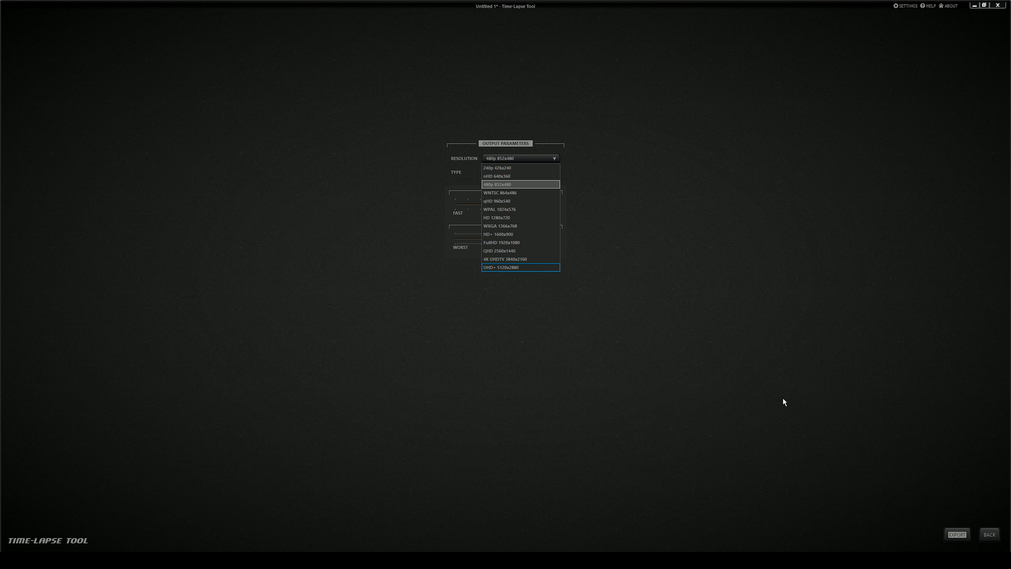
{"action": "left_click", "coordinate": [992, 538]}
{"action": "left_click", "coordinate": [991, 536]}
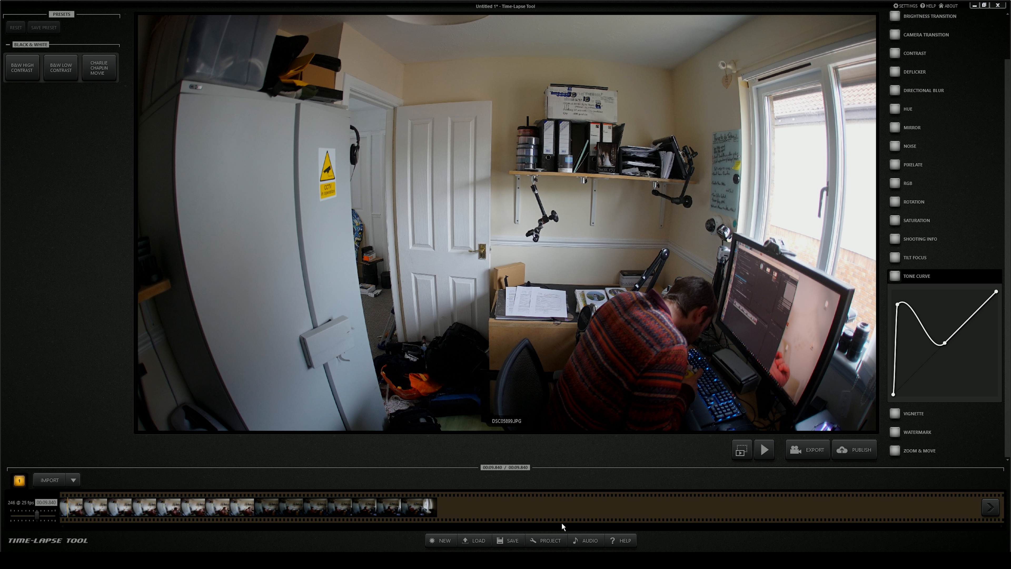
Turn off Crop in the project settings to check the uncropped frame, and turn it back on.
{"action": "left_click", "coordinate": [555, 539]}
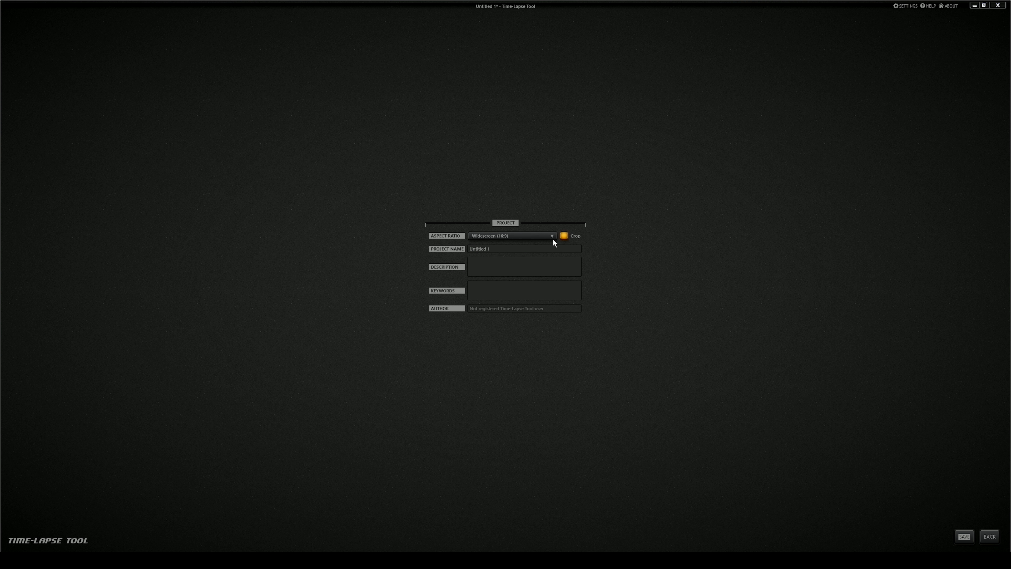
{"action": "left_click", "coordinate": [564, 237]}
{"action": "left_click", "coordinate": [964, 537]}
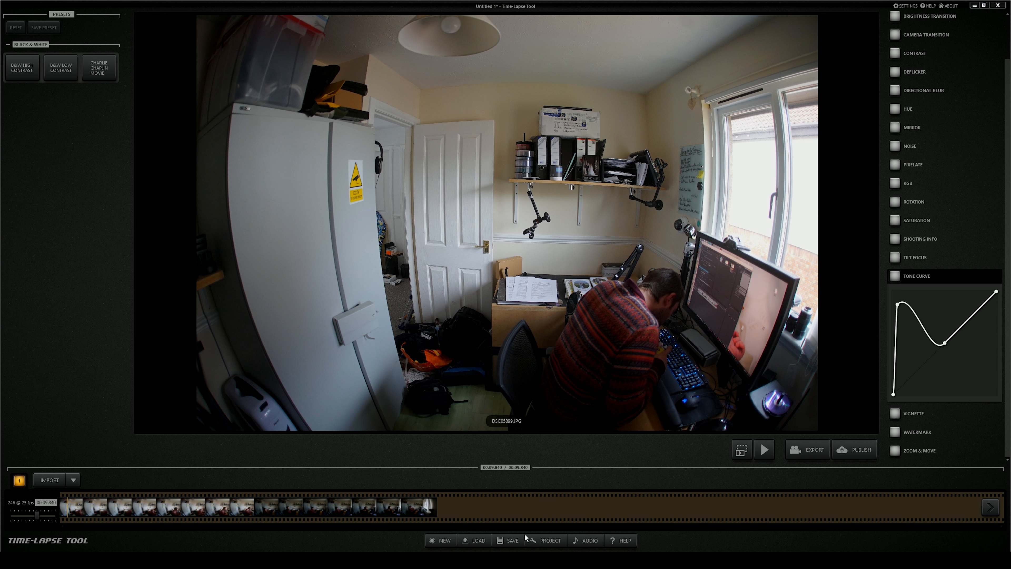
{"action": "left_click", "coordinate": [545, 541]}
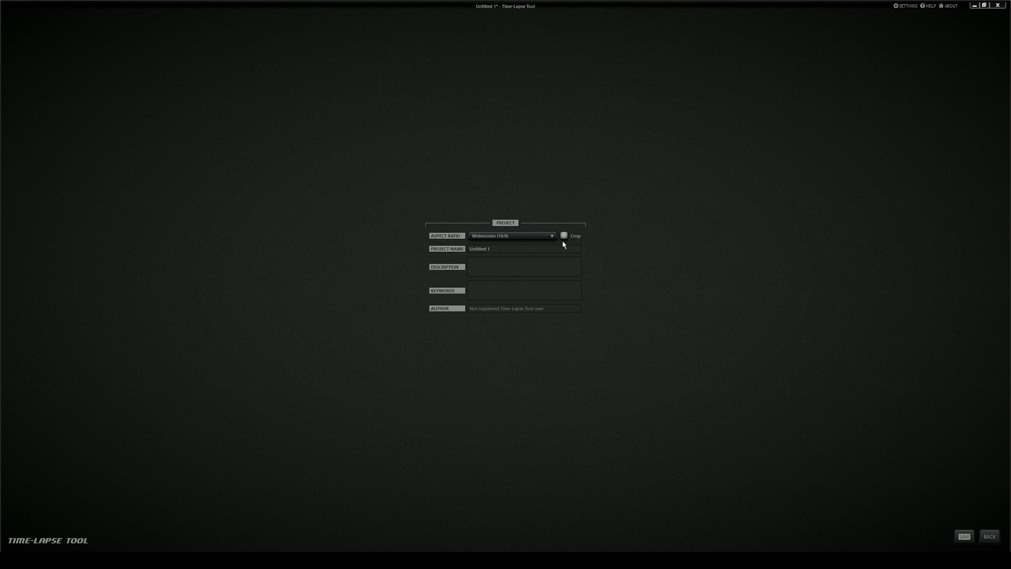
{"action": "left_click", "coordinate": [965, 537]}
Export the time-lapse as H.264 at 480p 852x480, overwriting test.mkv in the Videos folder.
{"action": "left_click", "coordinate": [814, 451]}
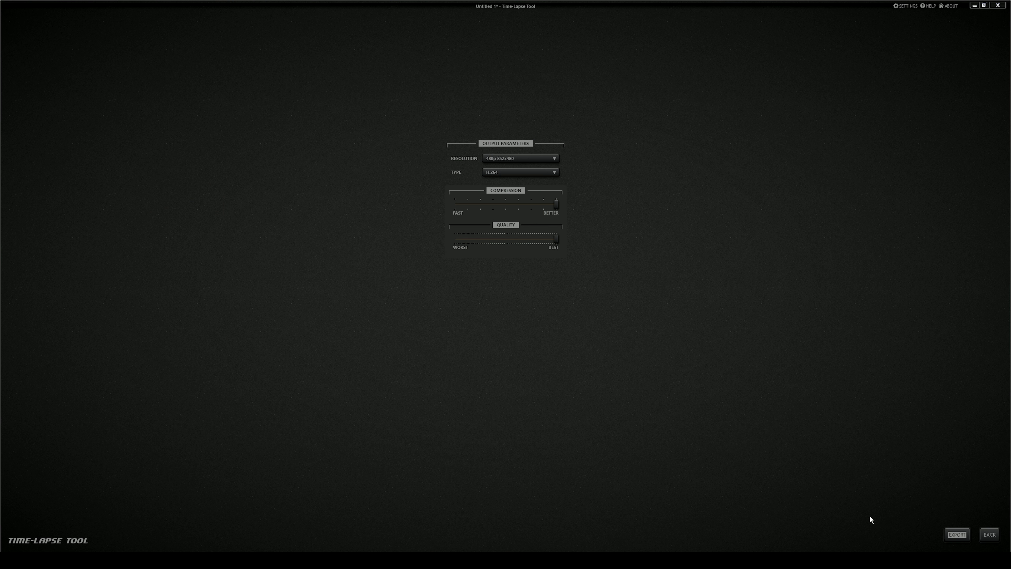
{"action": "left_click", "coordinate": [956, 535]}
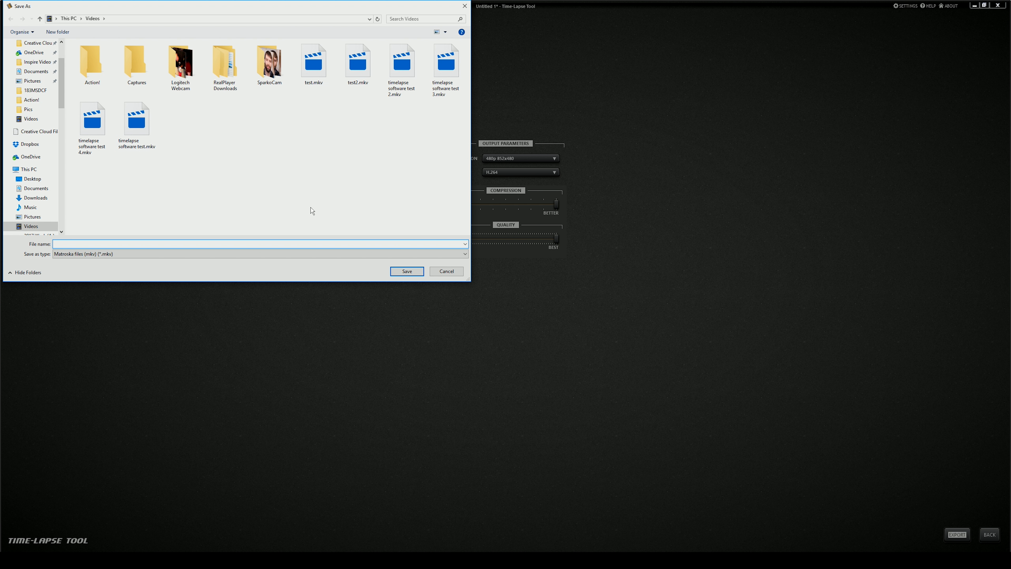
{"action": "left_click", "coordinate": [313, 64]}
{"action": "left_click", "coordinate": [408, 274]}
{"action": "left_click", "coordinate": [524, 306]}
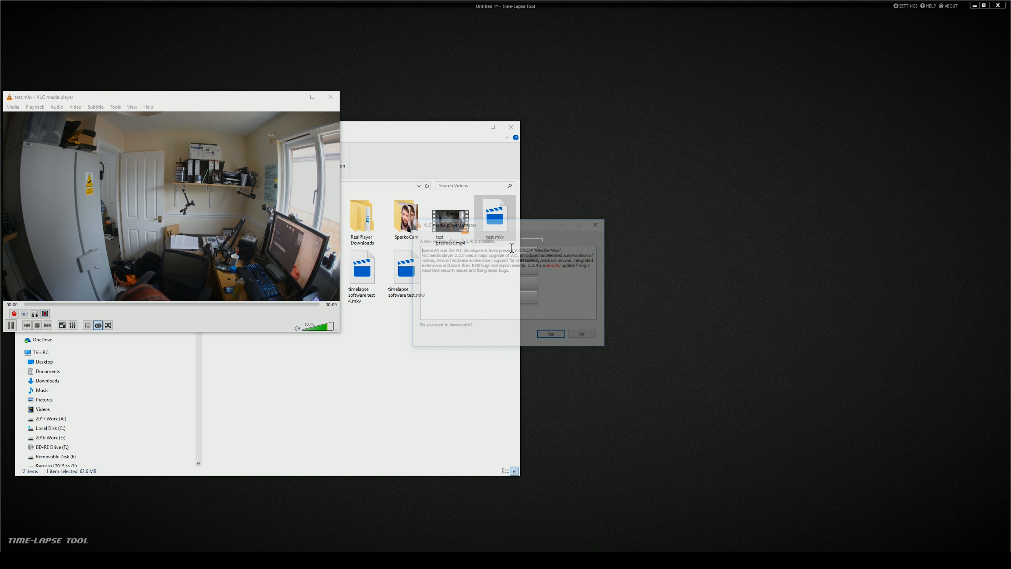
Watch the exported test.mkv full screen in VLC media player and leave full screen.
{"action": "double_click", "coordinate": [309, 242]}
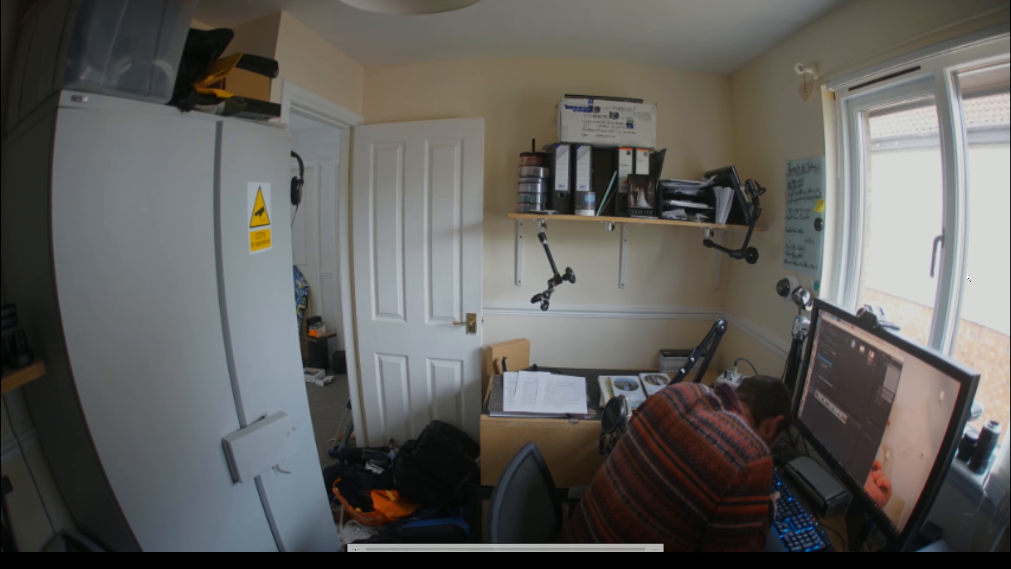
{"action": "double_click", "coordinate": [830, 267]}
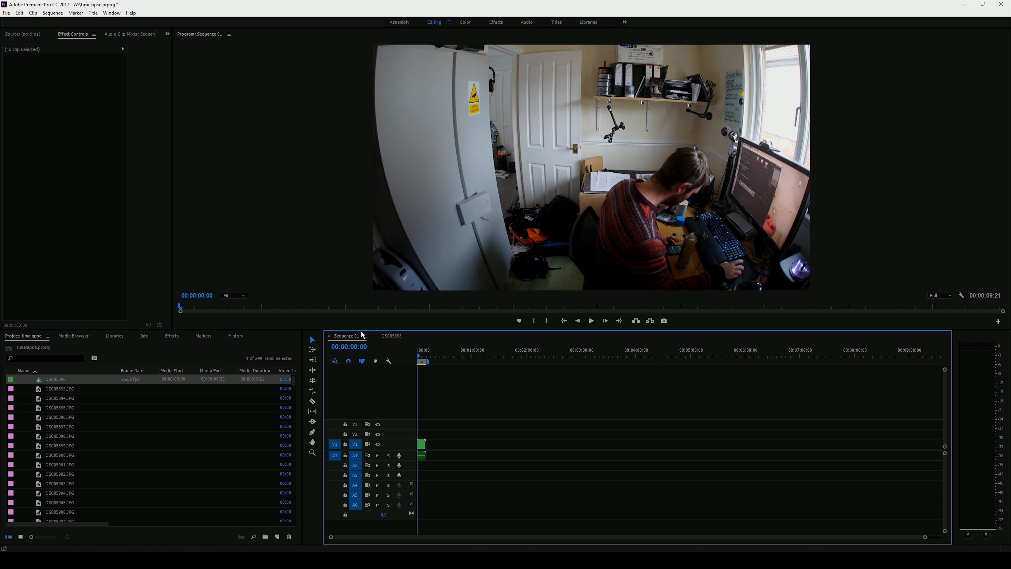
In Adobe Premiere Pro, open the DSC05893 sequence, scrub near its start and play it back.
{"action": "left_click", "coordinate": [392, 336]}
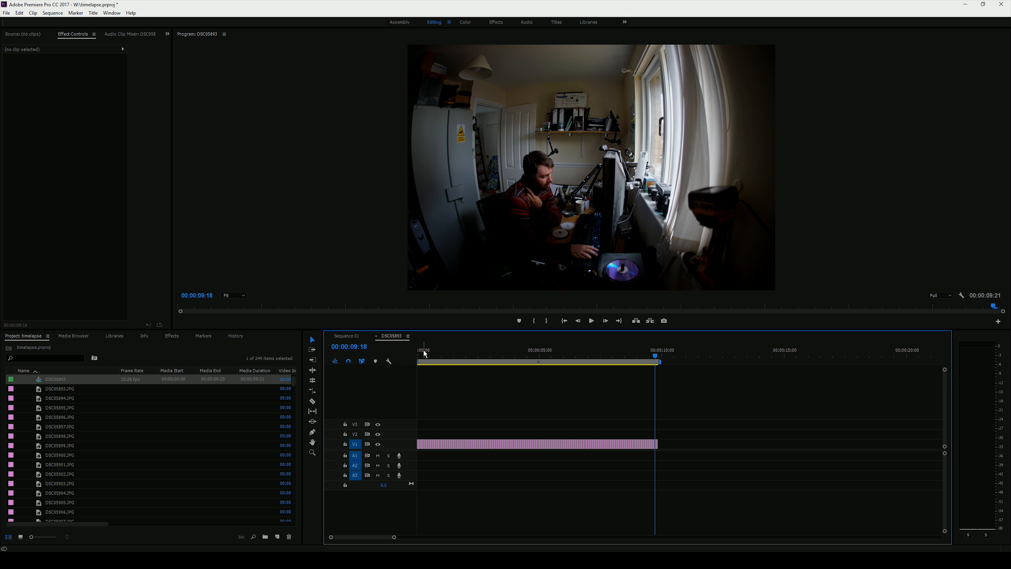
{"action": "left_click_drag", "start_coordinate": [424, 350], "coordinate": [438, 351]}
{"action": "left_click", "coordinate": [39, 389]}
{"action": "scroll", "coordinate": [69, 456], "scroll_direction": "up", "scroll_amount": 2}
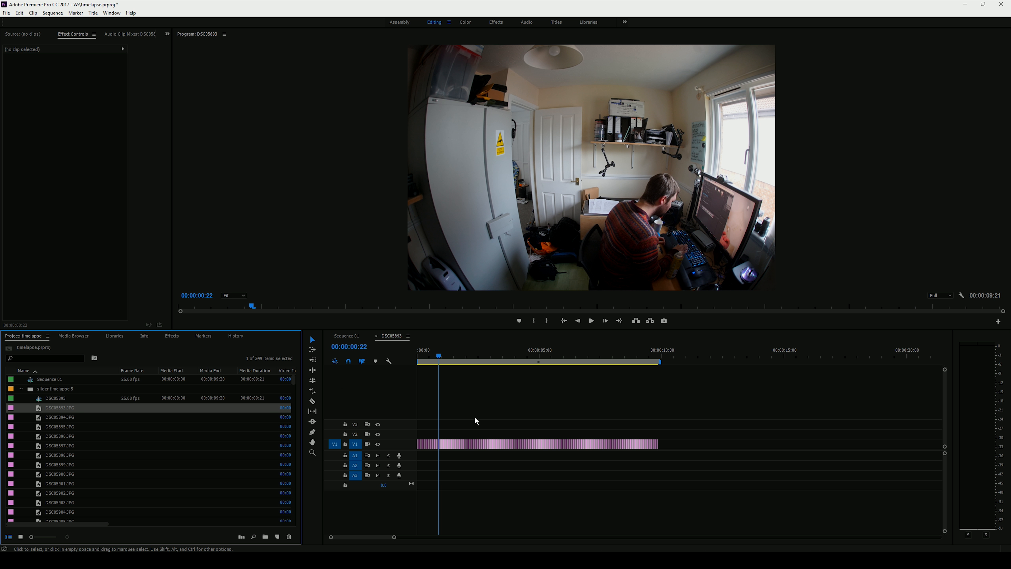
{"action": "left_click", "coordinate": [464, 406]}
{"action": "key", "text": "space"}
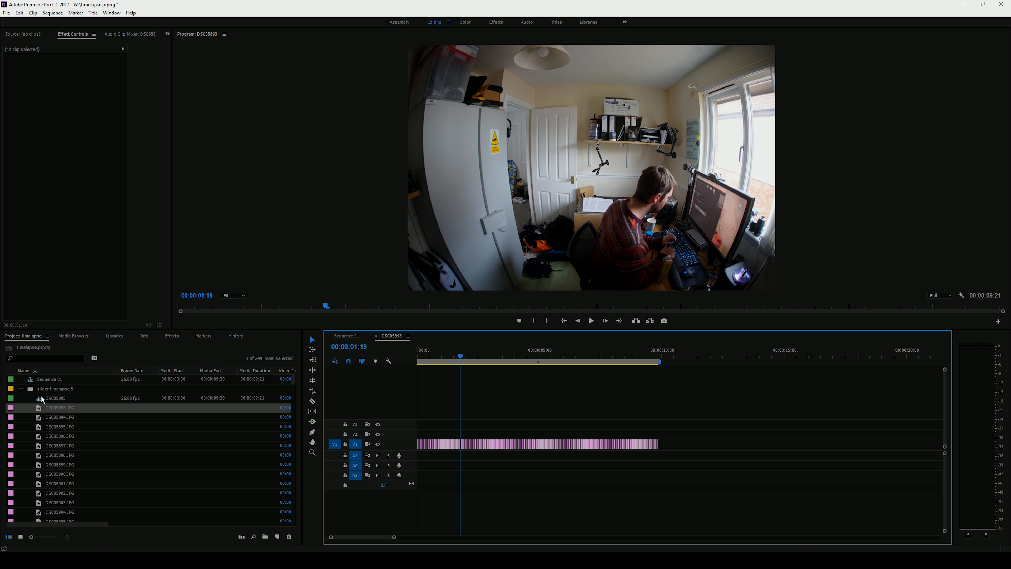
Reframe the nested DSC05893 clip in Sequence 01 by adjusting its vertical Position, including a try at 1302.
{"action": "left_click", "coordinate": [360, 339]}
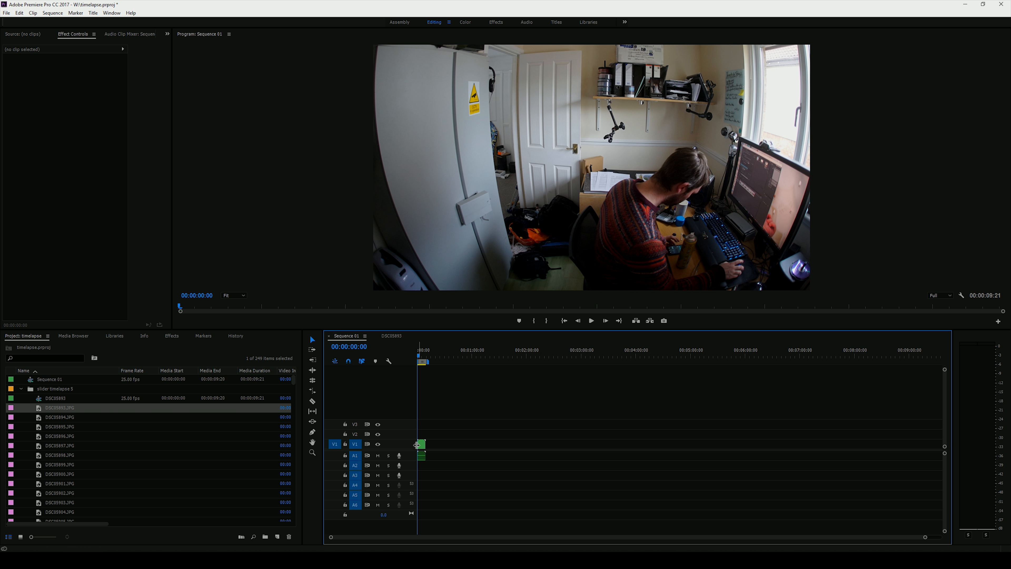
{"action": "left_click", "coordinate": [421, 444]}
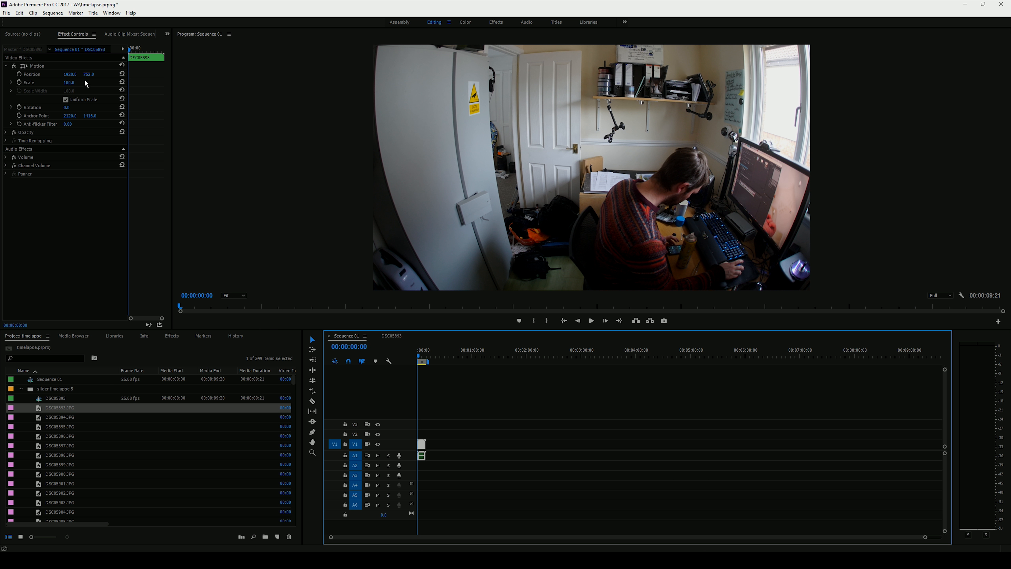
{"action": "mouse_move", "coordinate": [89, 74]}
{"action": "left_mouse_down"}
{"action": "mouse_move", "coordinate": [23, 74]}
{"action": "mouse_move", "coordinate": [432, 74]}
{"action": "mouse_move", "coordinate": [87, 74]}
{"action": "left_mouse_up"}
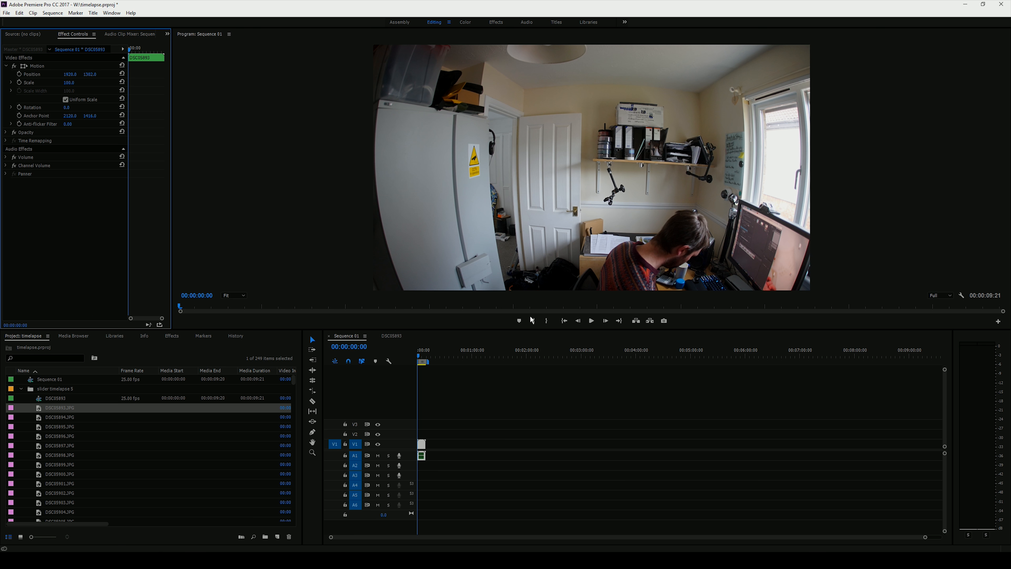
{"action": "left_click", "coordinate": [520, 388]}
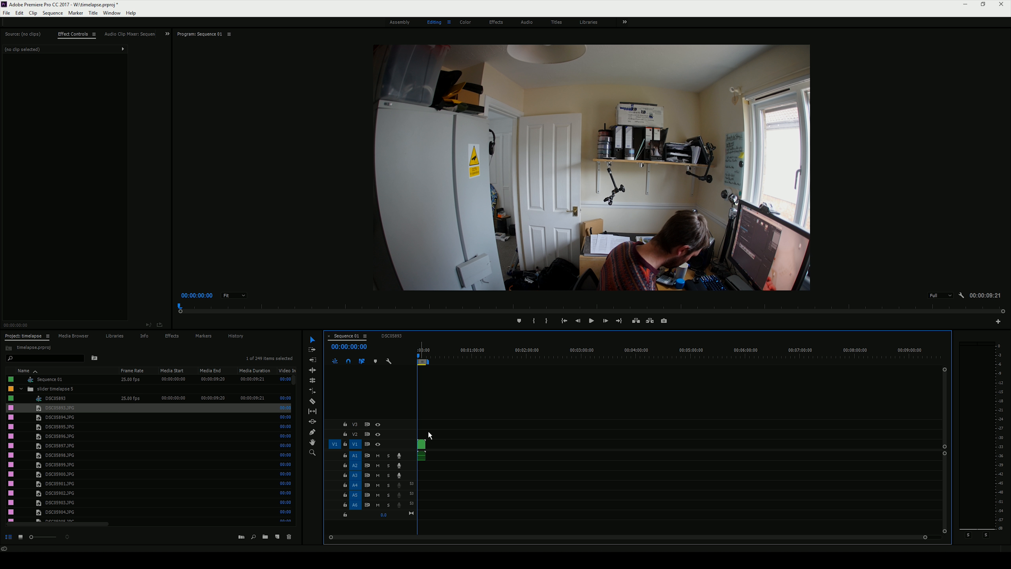
{"action": "left_click", "coordinate": [421, 444]}
{"action": "left_click_drag", "start_coordinate": [89, 74], "coordinate": [46, 74]}
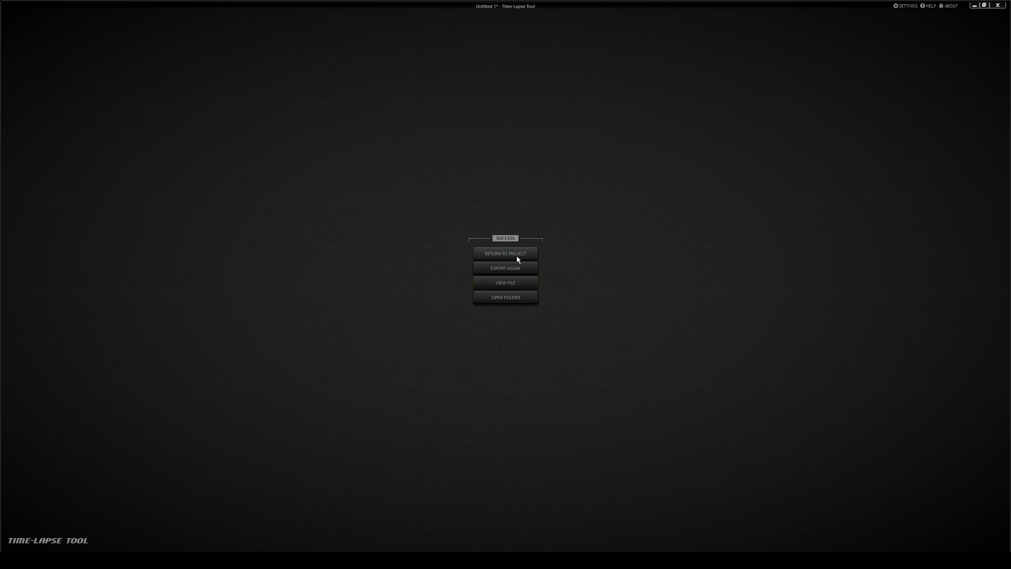
Switch to Time-Lapse Tool and return from the finished export to the project.
{"action": "left_click", "coordinate": [517, 255]}
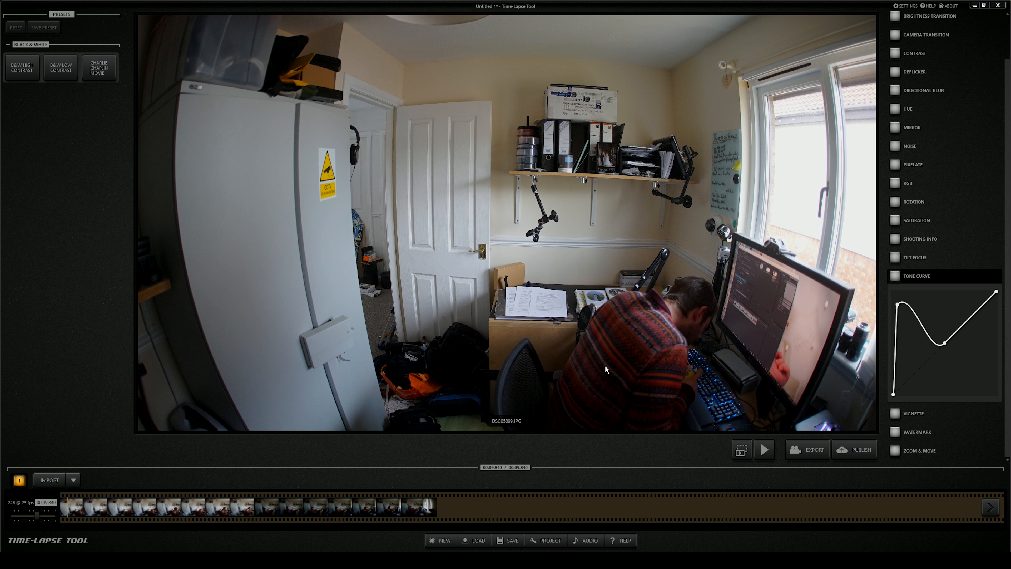